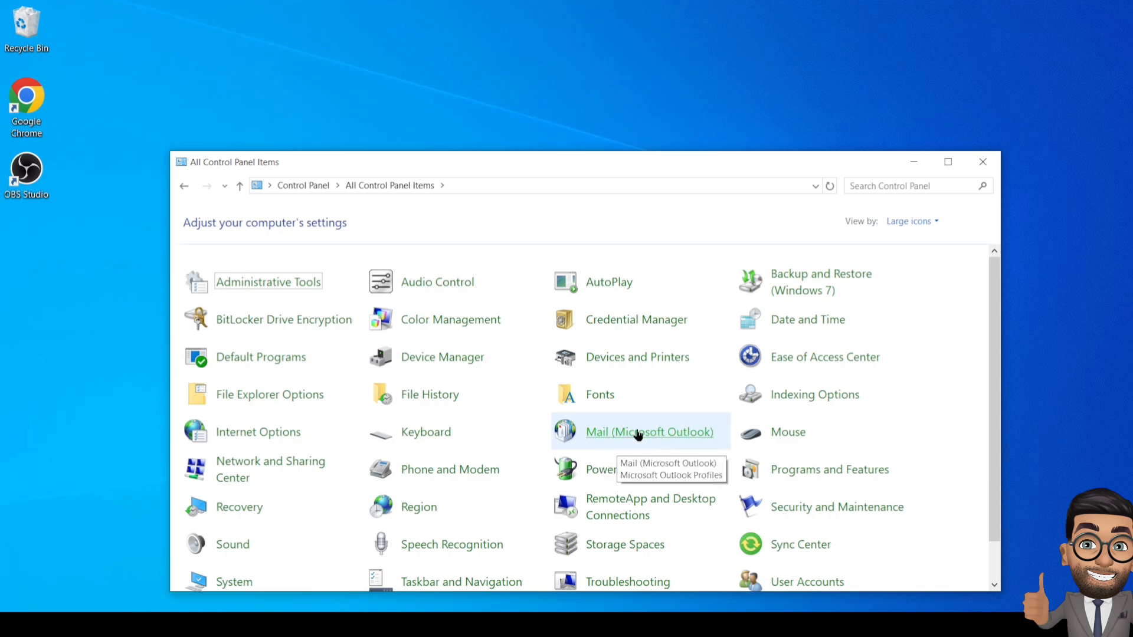
# - Open Control Panel's Mail settings and list the profiles, currently only Outlook
pyautogui.click(628, 436)
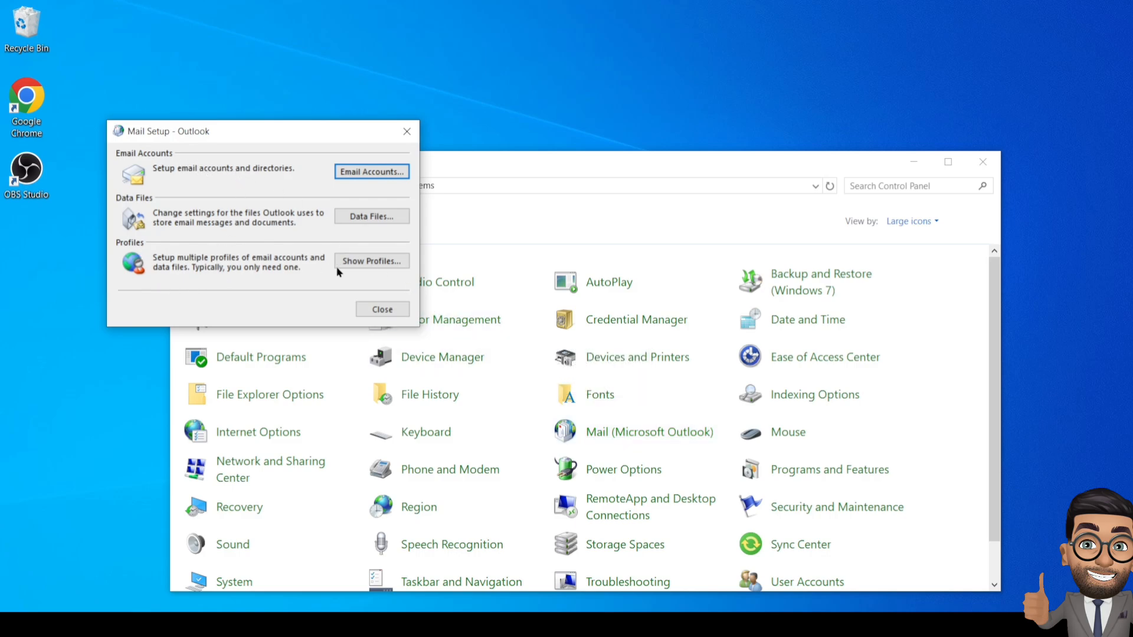
pyautogui.click(368, 260)
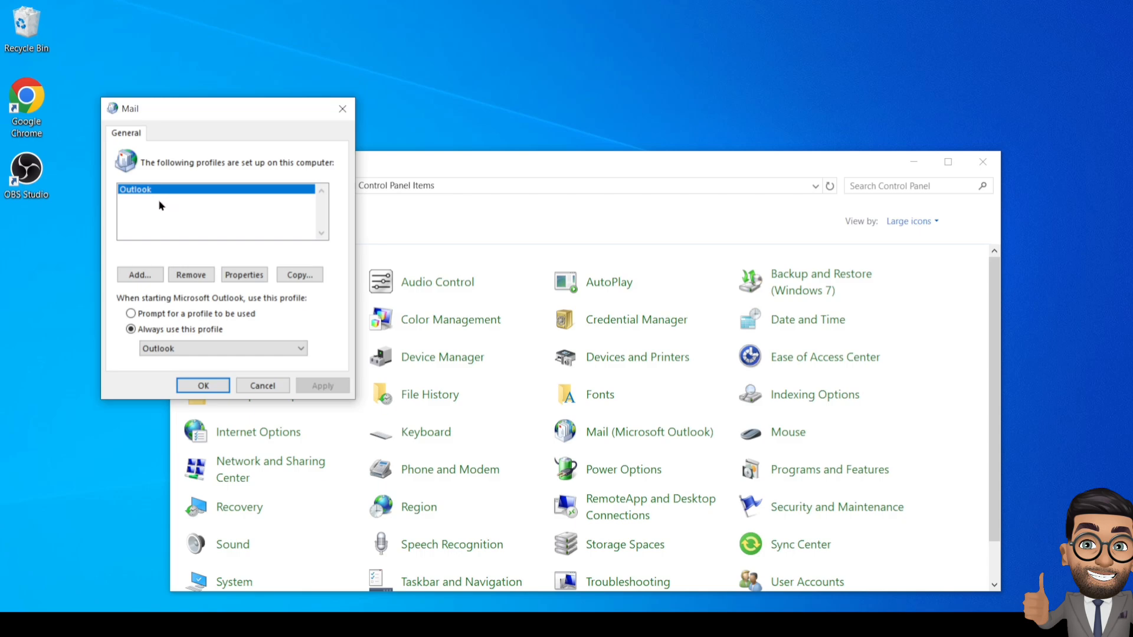
# - Add a new mail profile named 'm365'
pyautogui.click(144, 278)
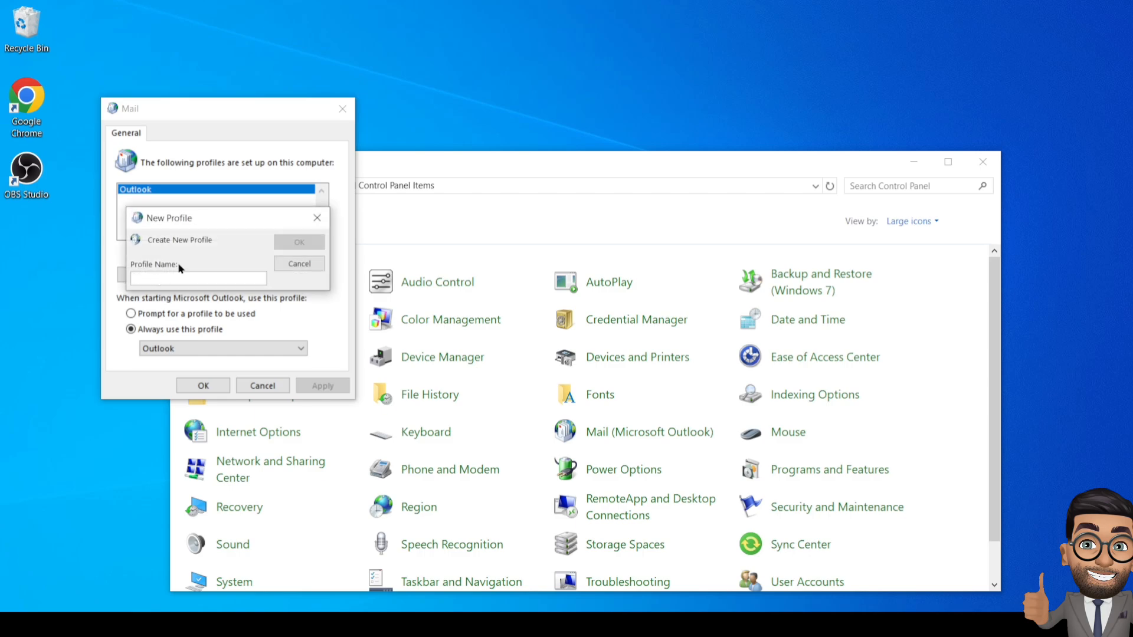
pyautogui.write('m365')
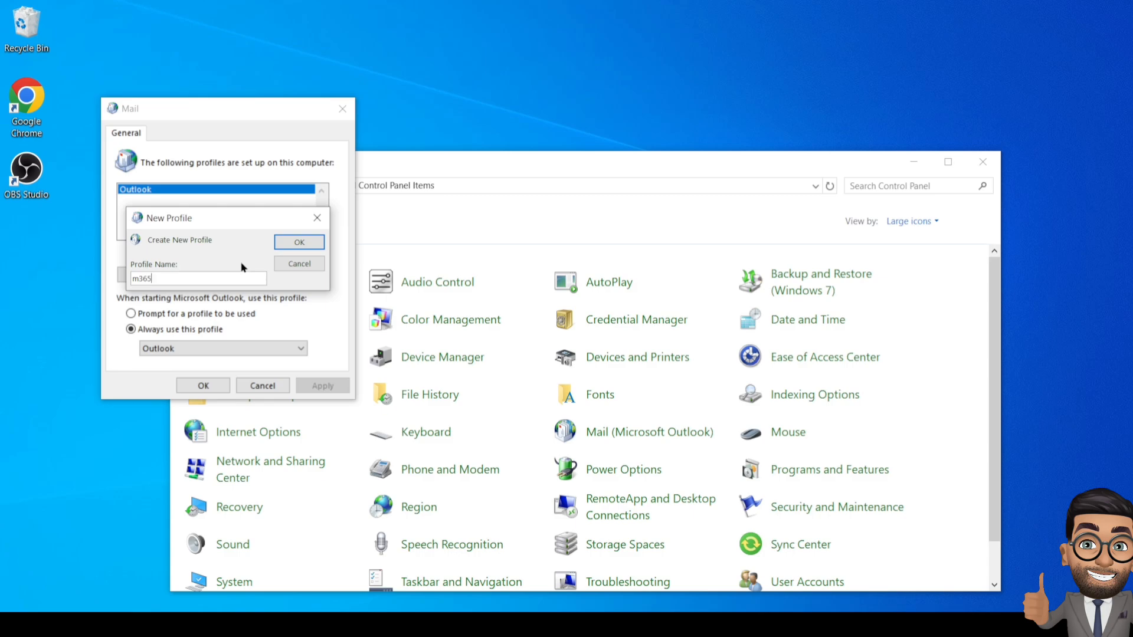
pyautogui.click(284, 244)
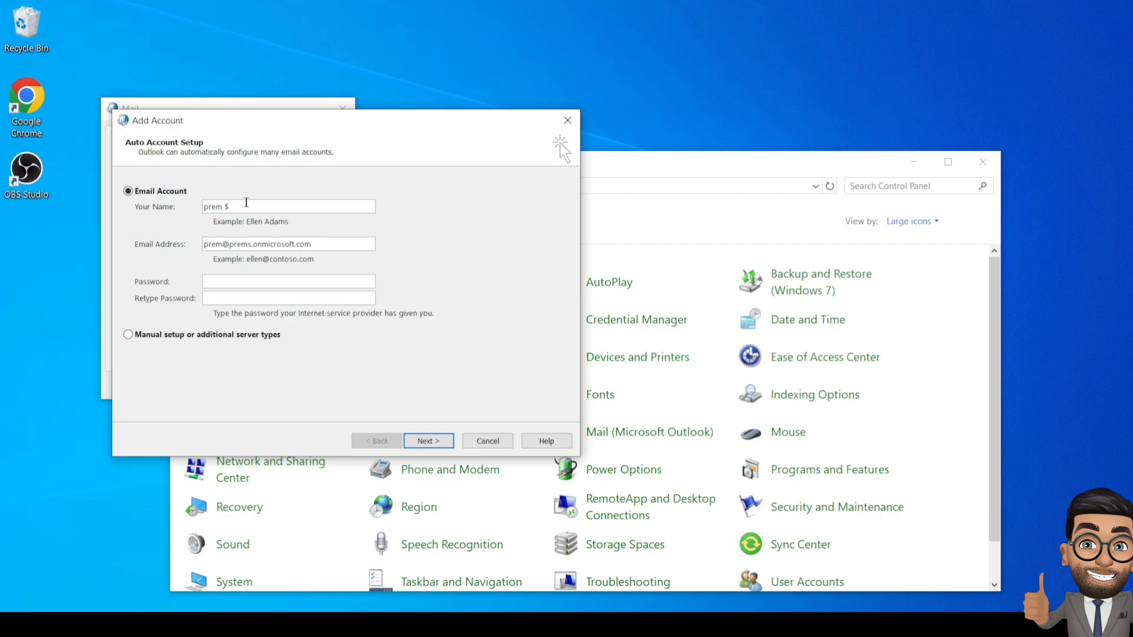
# - Fill in the account form with name 'admin', the e-mail address and the account password
pyautogui.moveTo(246, 202); pyautogui.dragTo(203, 206)
pyautogui.write('admin')
pyautogui.moveTo(222, 243); pyautogui.dragTo(188, 241)
pyautogui.write('admin')
pyautogui.click(226, 284)
pyautogui.write('**********')
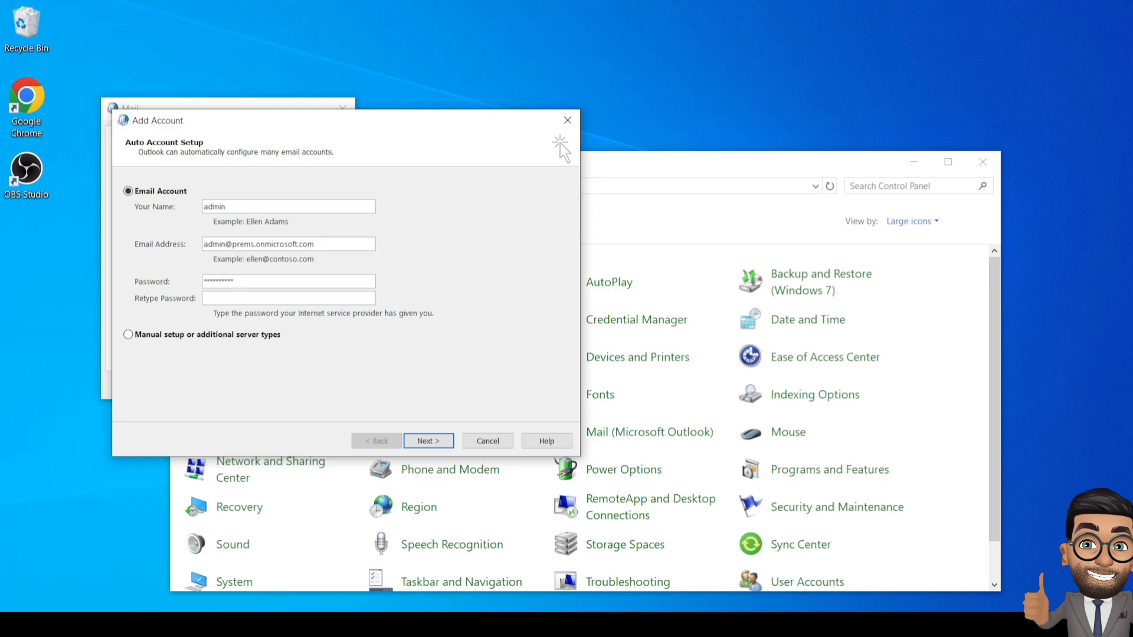
pyautogui.write('**********')
# - Run automatic account setup, skip Outlook Mobile phone setup, and finish adding the account
pyautogui.click(430, 443)
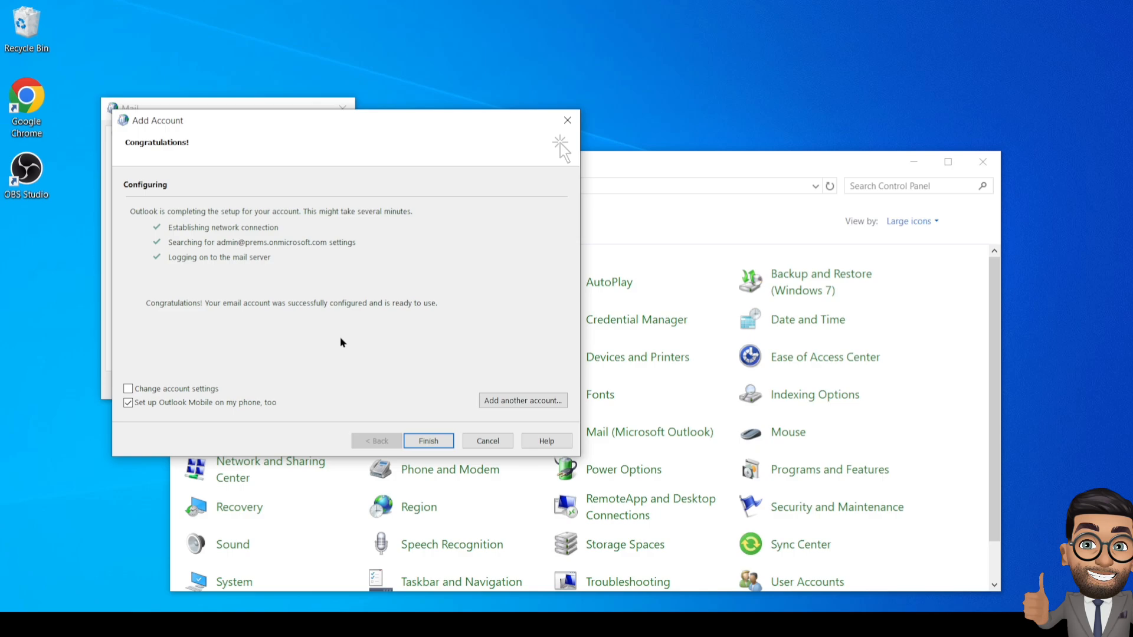
pyautogui.click(149, 404)
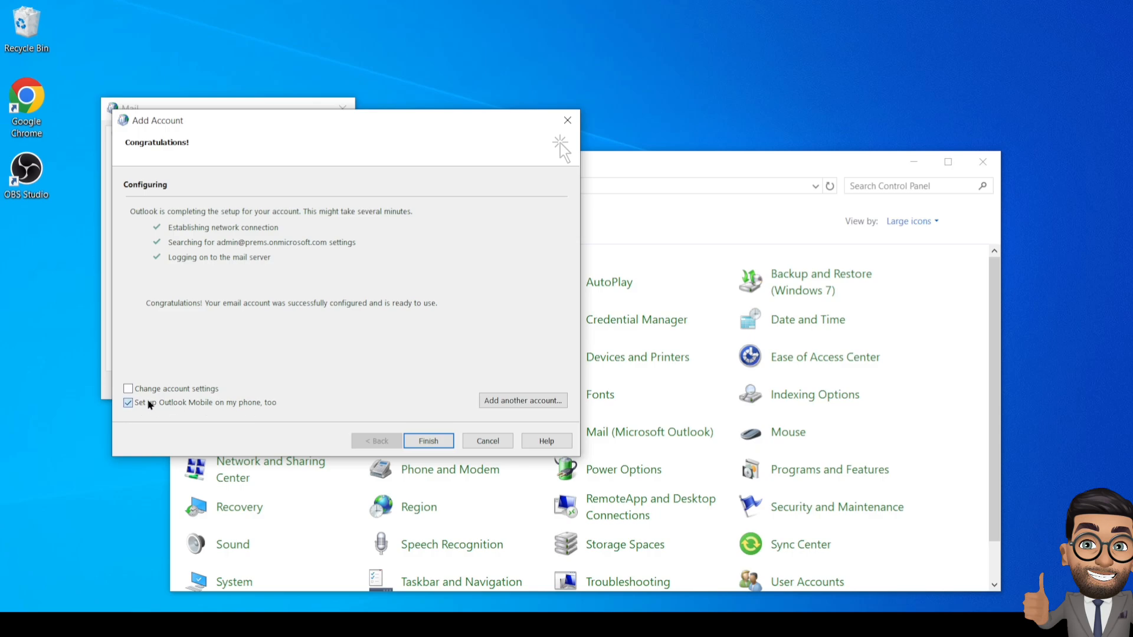
pyautogui.click(428, 441)
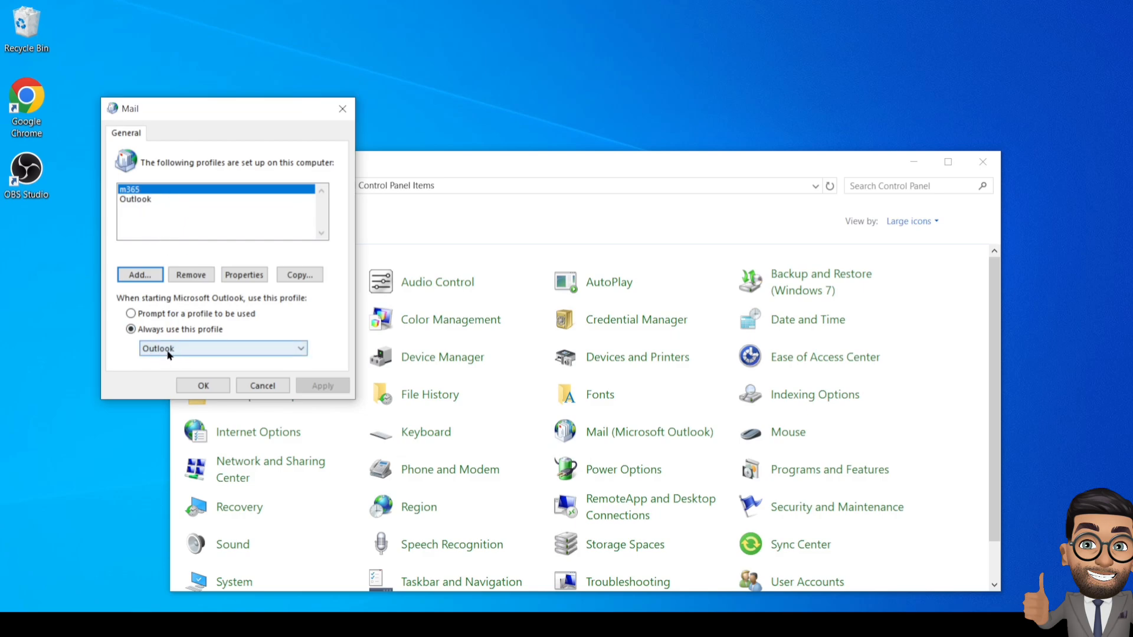
# - Make m365 the always-used startup profile, apply, and close the Mail dialog
pyautogui.click(230, 351)
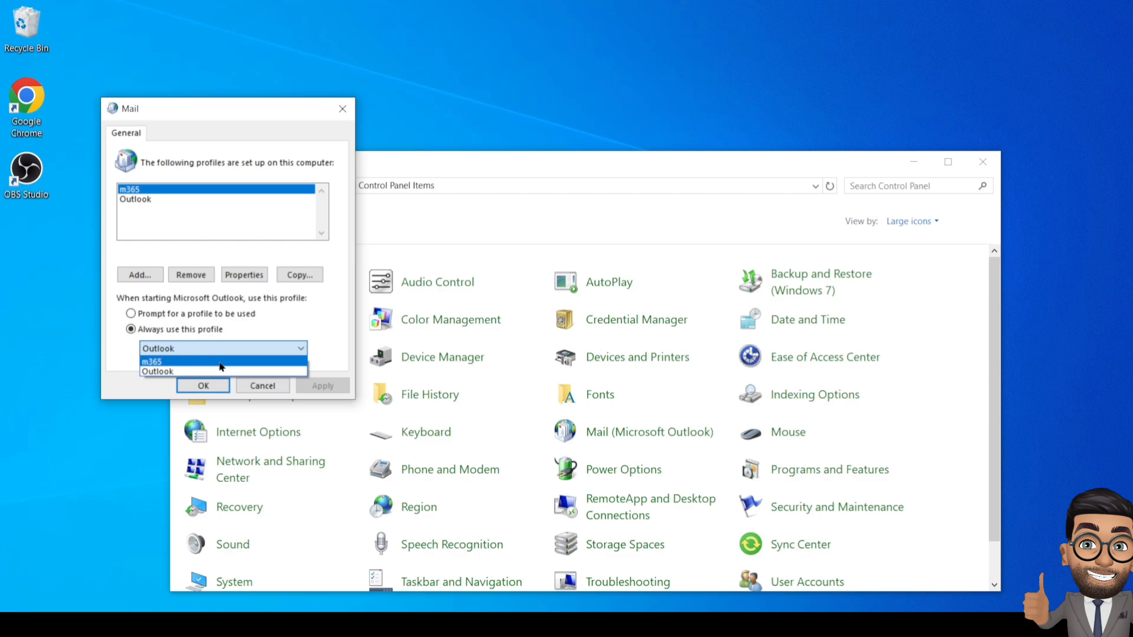
pyautogui.click(220, 367)
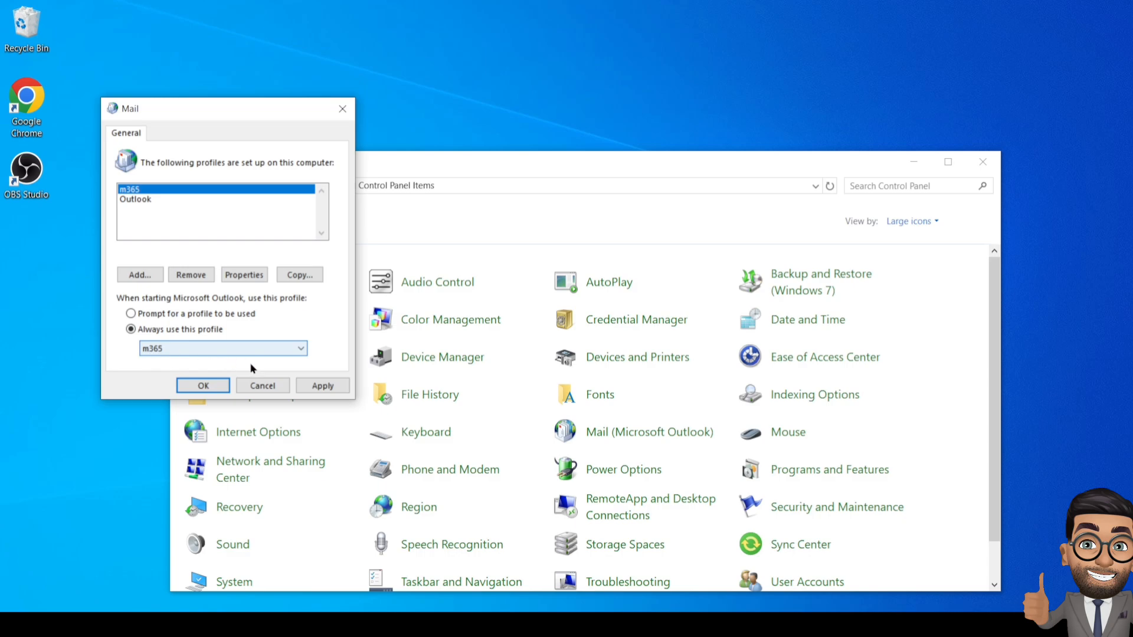
pyautogui.click(321, 386)
pyautogui.click(203, 386)
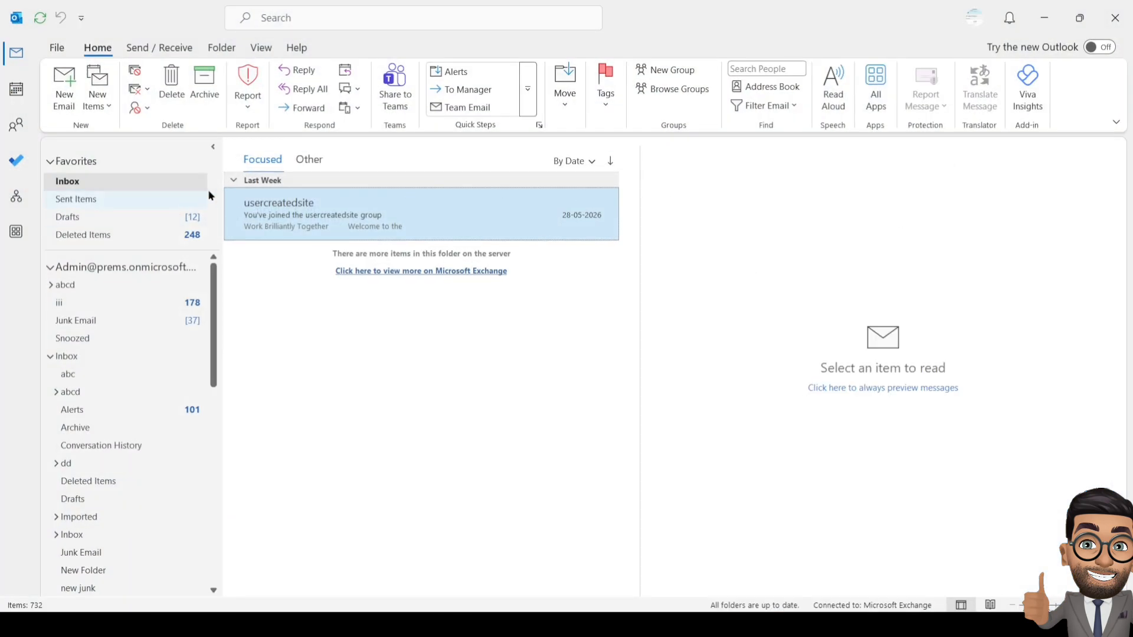
# - Close Outlook and relaunch Outlook (classic) by searching 'outlook' in Windows
pyautogui.click(1114, 18)
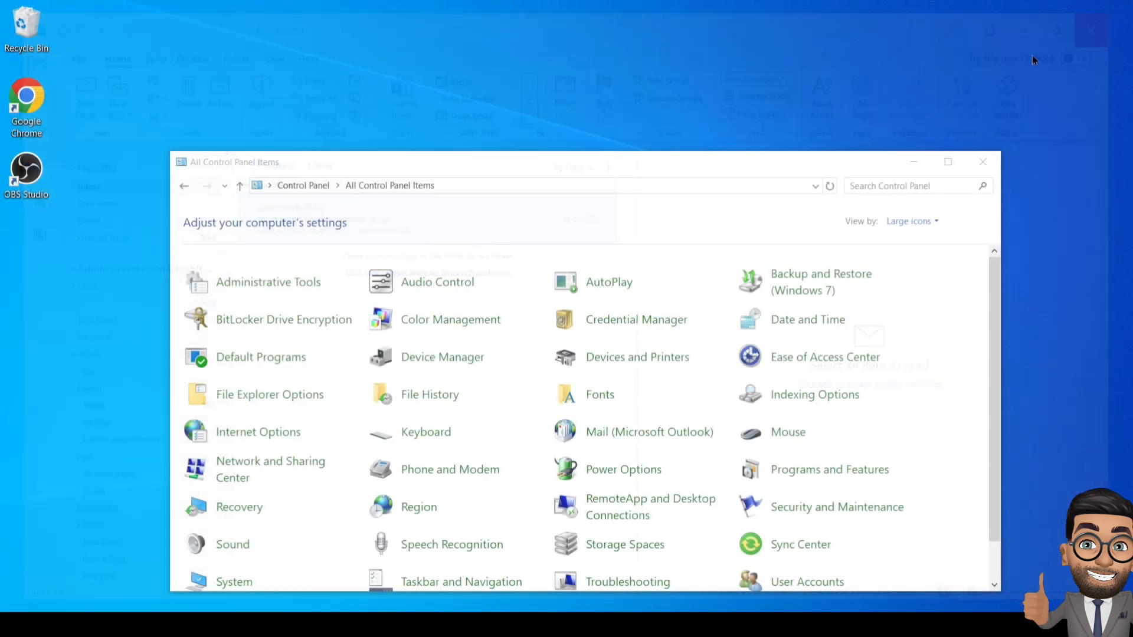
pyautogui.press('super')
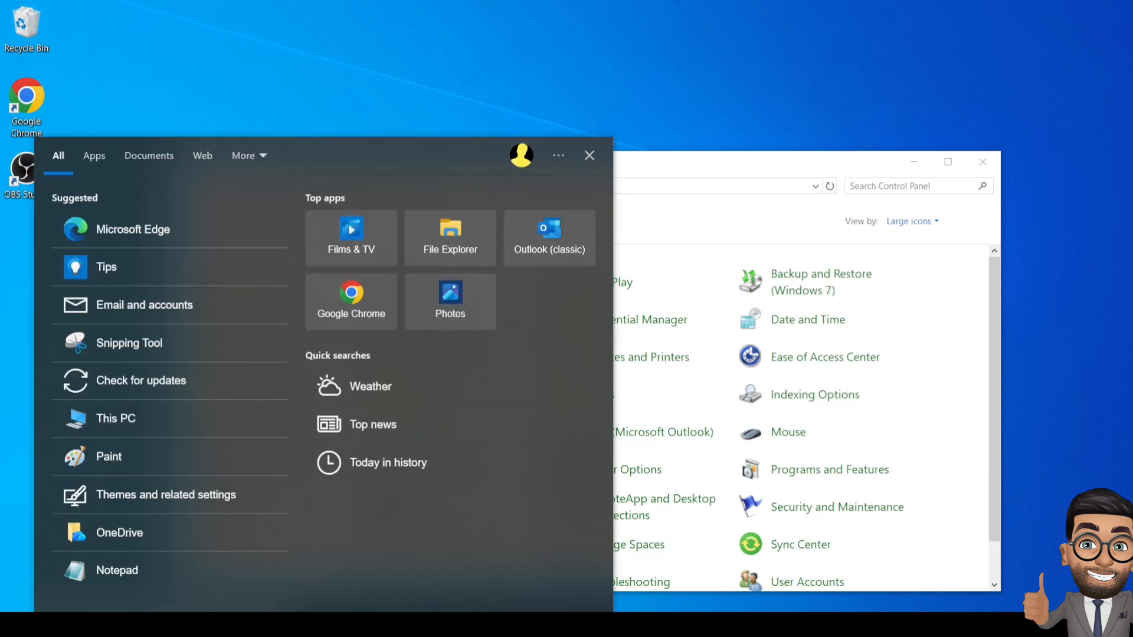
pyautogui.write('outlook')
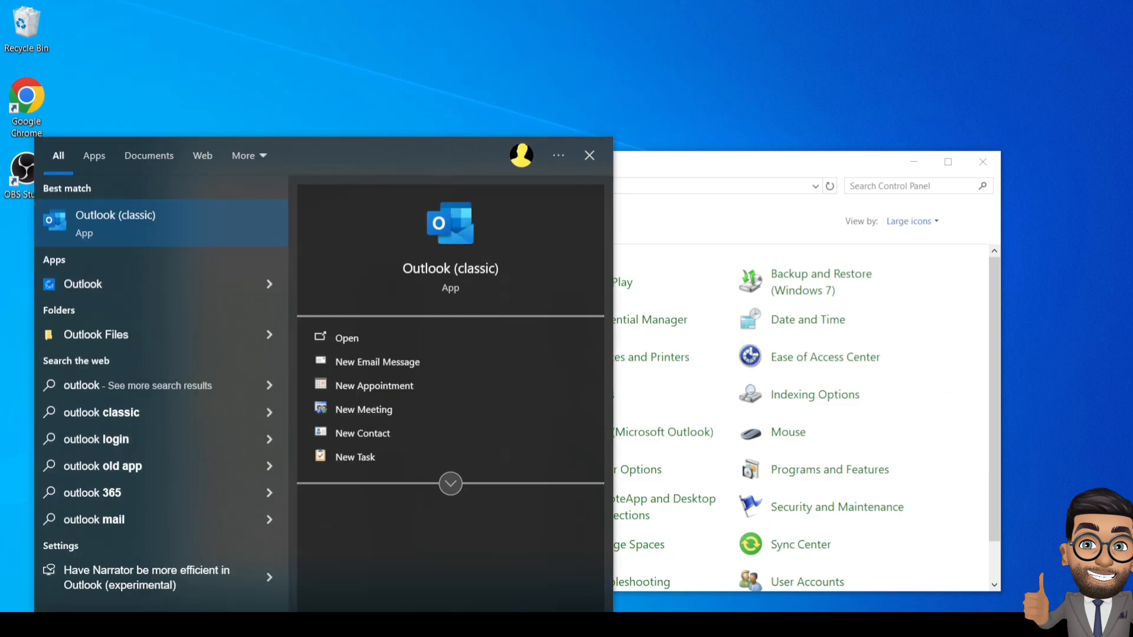
pyautogui.press('Escape')
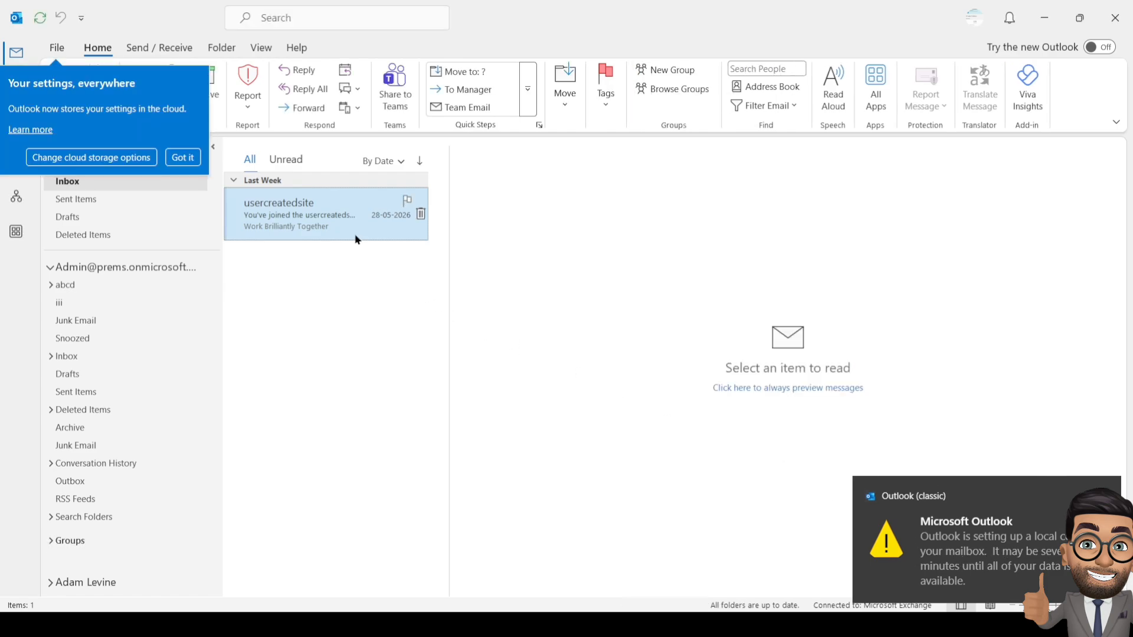
pyautogui.click(180, 157)
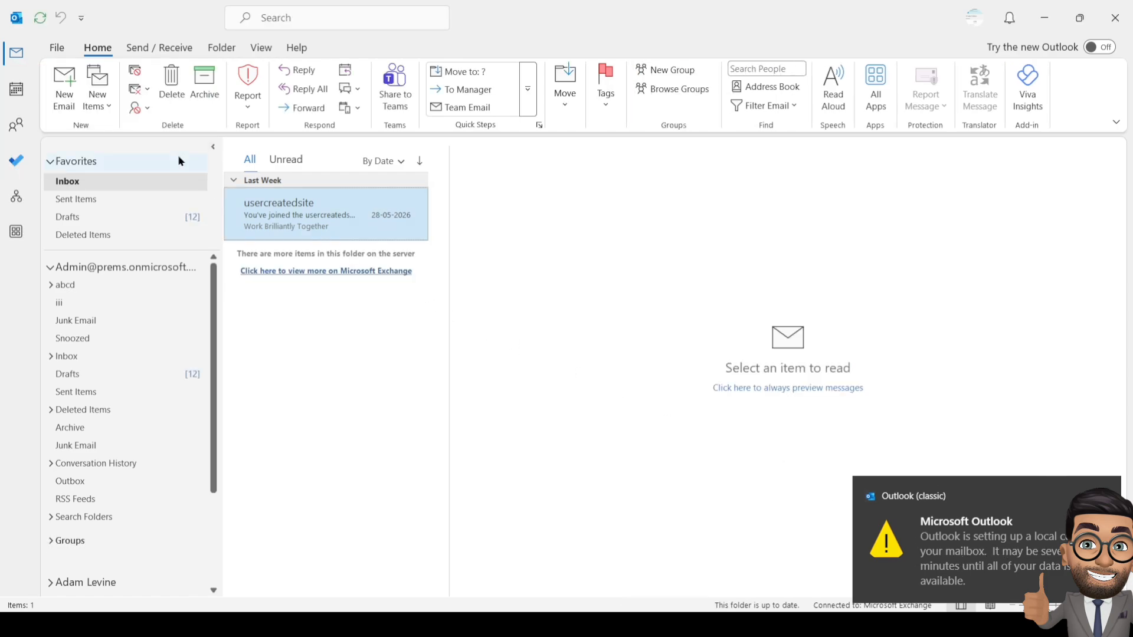
pyautogui.click(293, 273)
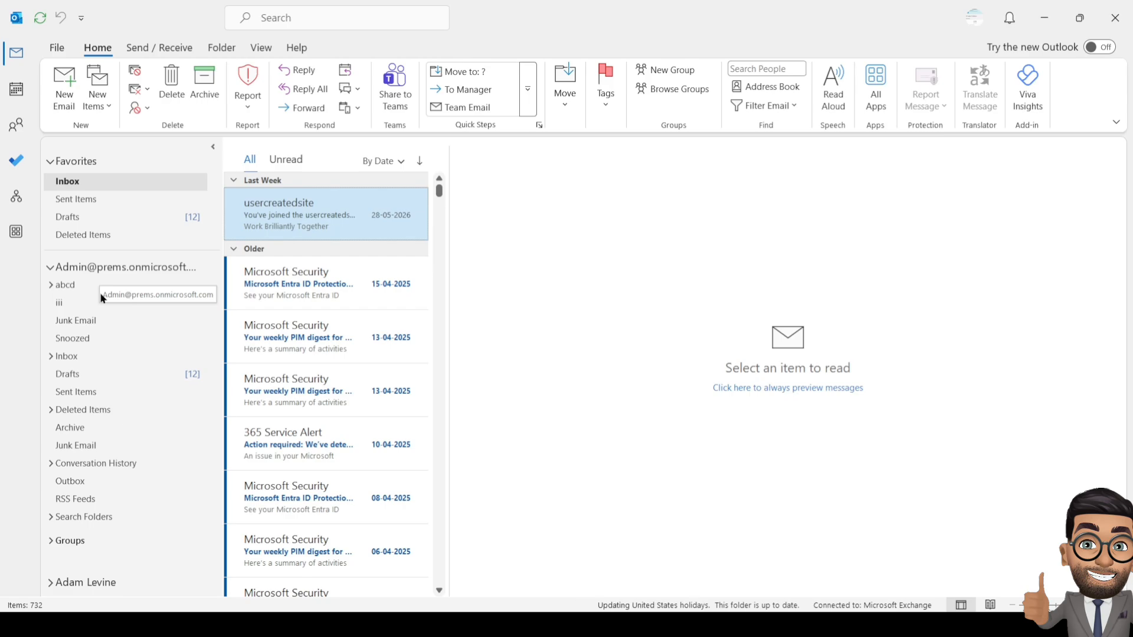
pyautogui.scroll(-3, 101, 334)
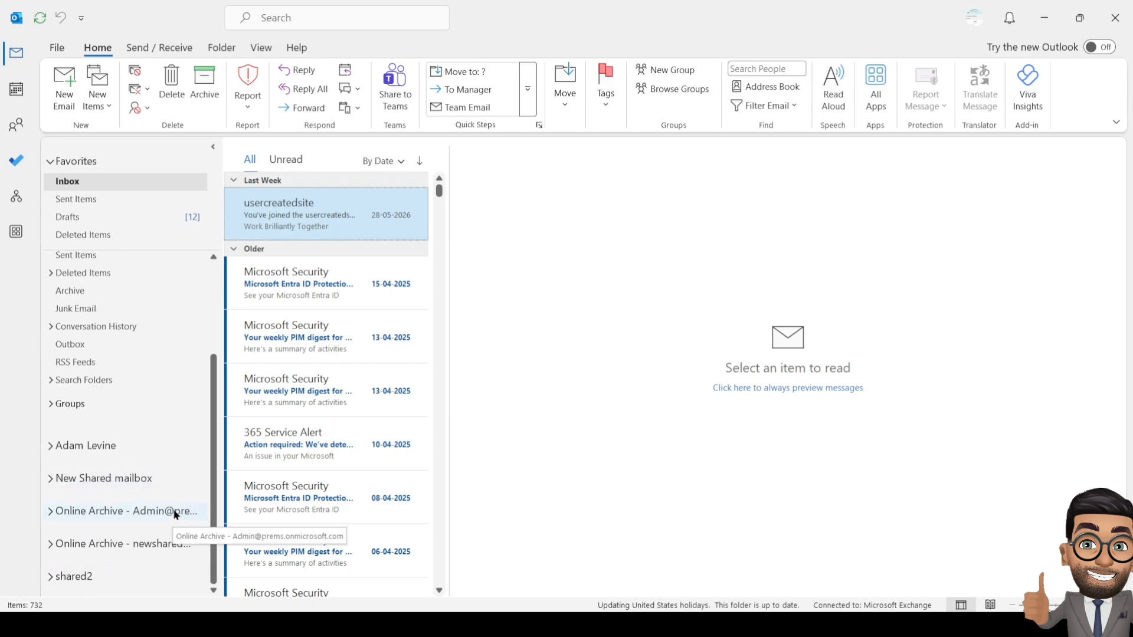
pyautogui.scroll(3, 163, 485)
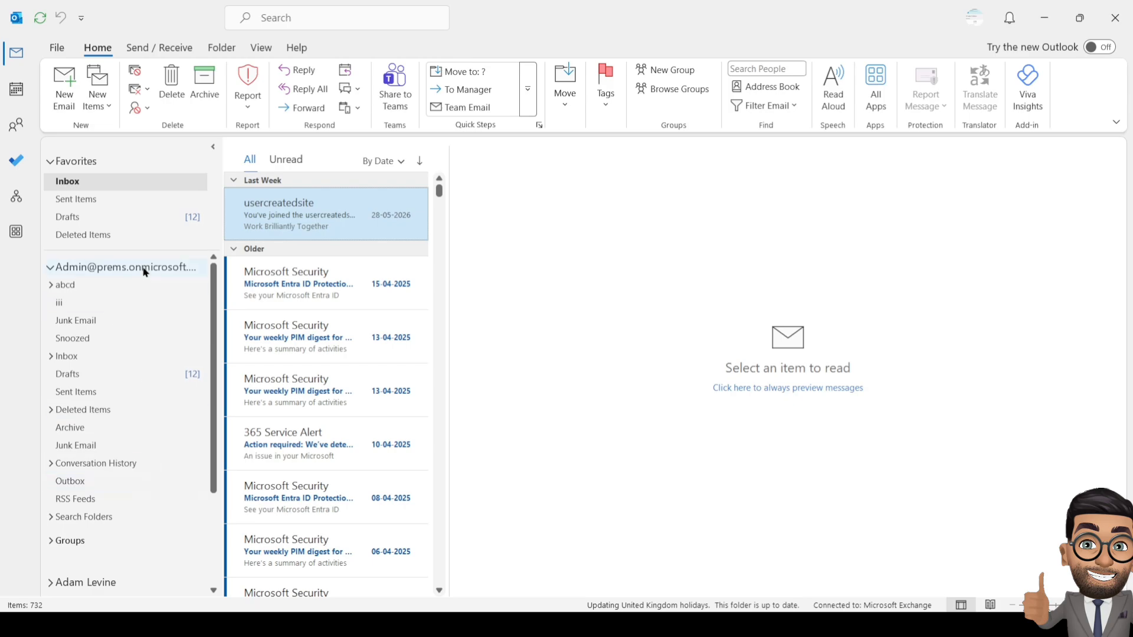
pyautogui.scroll(-3, 142, 410)
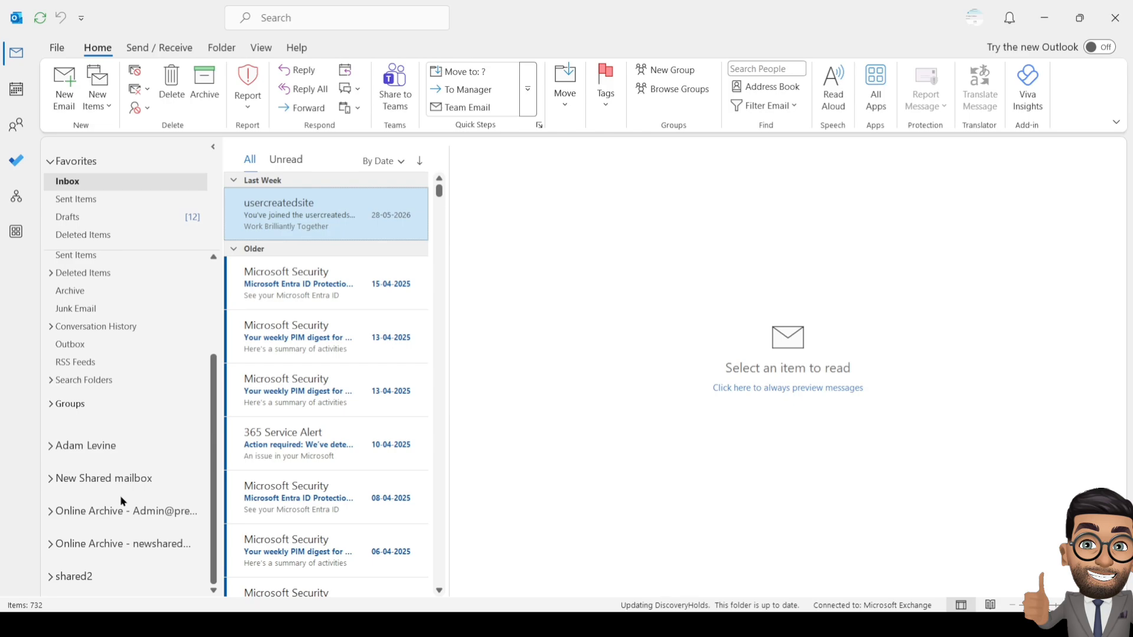
pyautogui.scroll(3, 140, 375)
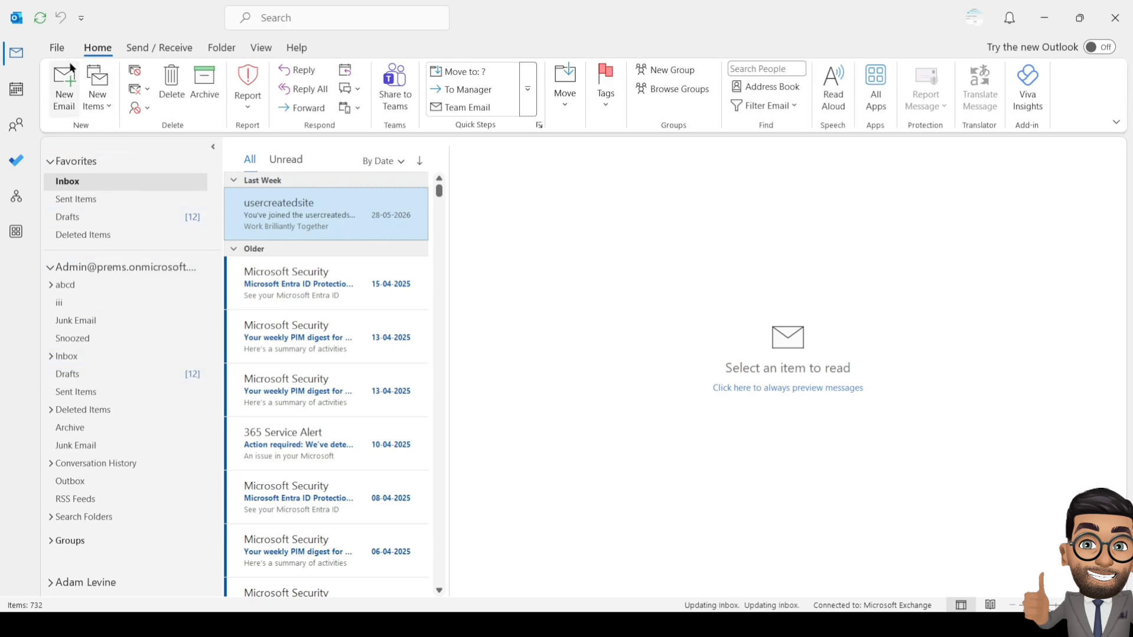
# - Open File > Account Settings > Account Settings and start adding a new email account
pyautogui.click(57, 49)
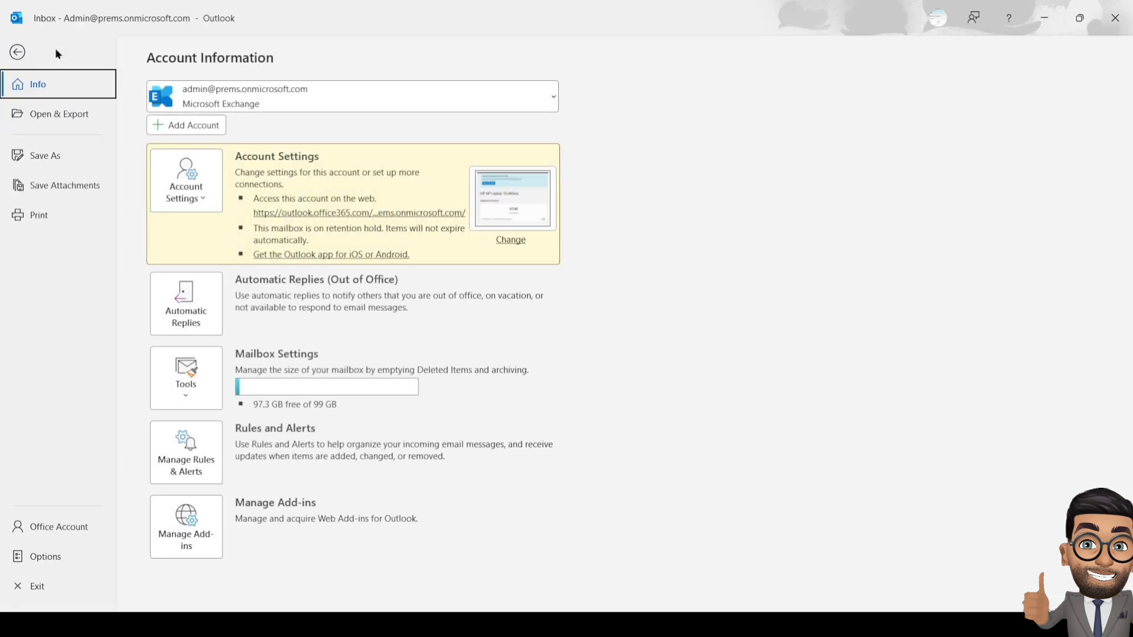
pyautogui.click(16, 51)
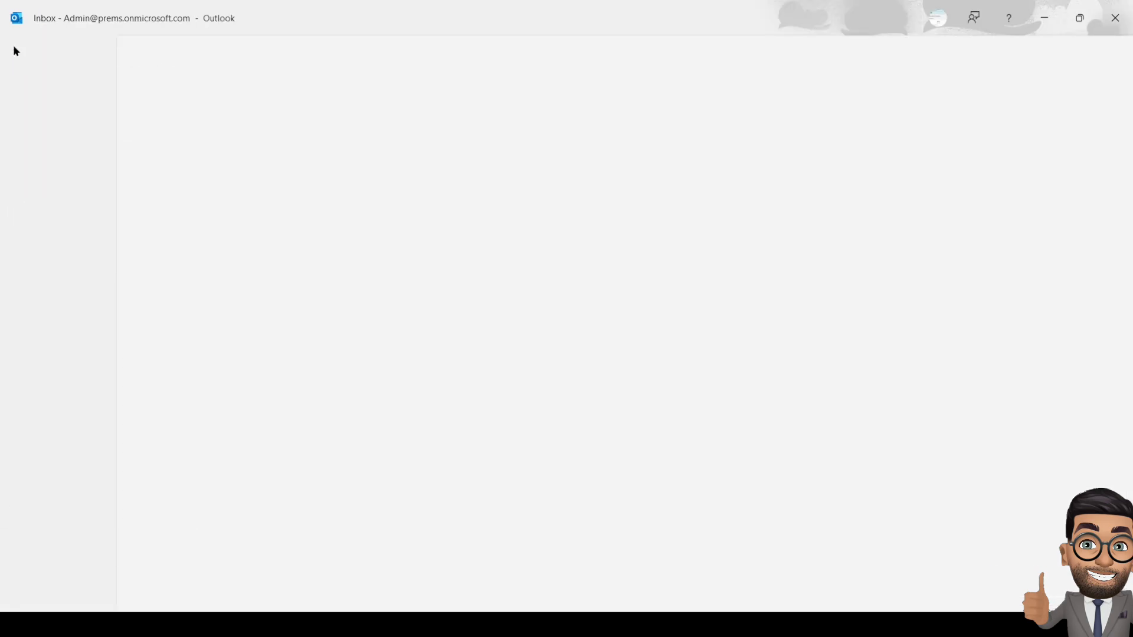
pyautogui.click(57, 49)
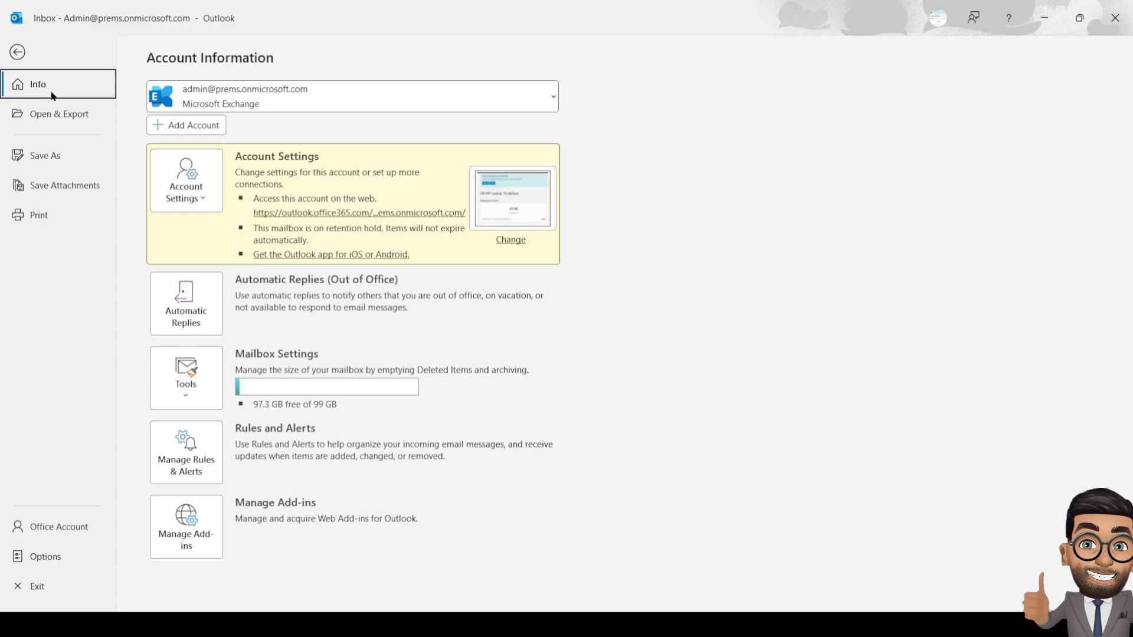
pyautogui.click(185, 193)
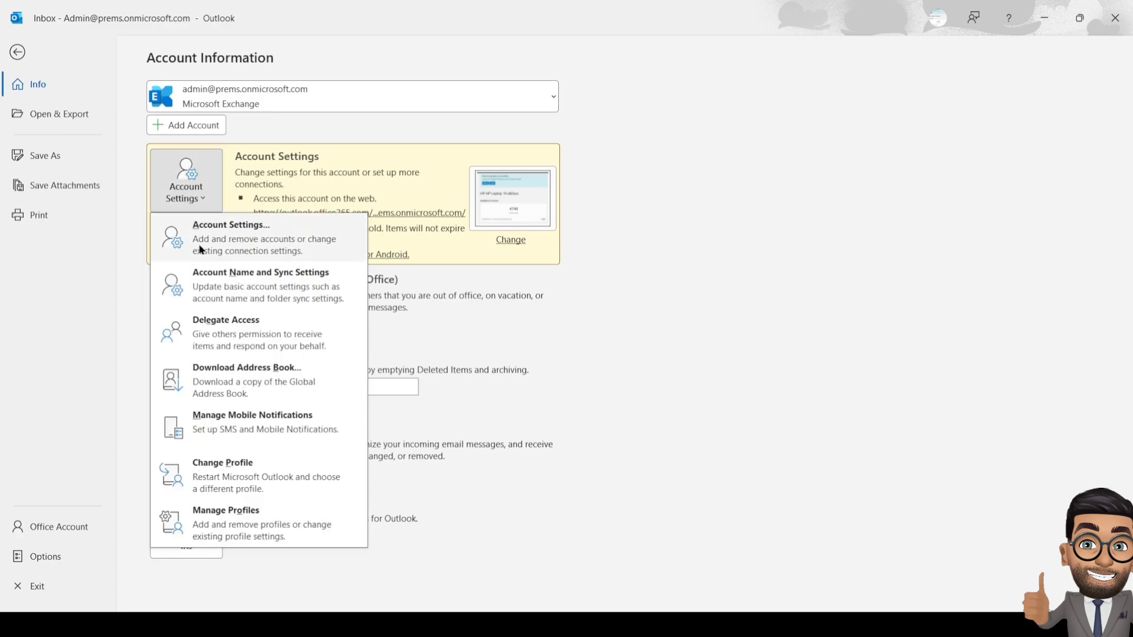
pyautogui.click(200, 246)
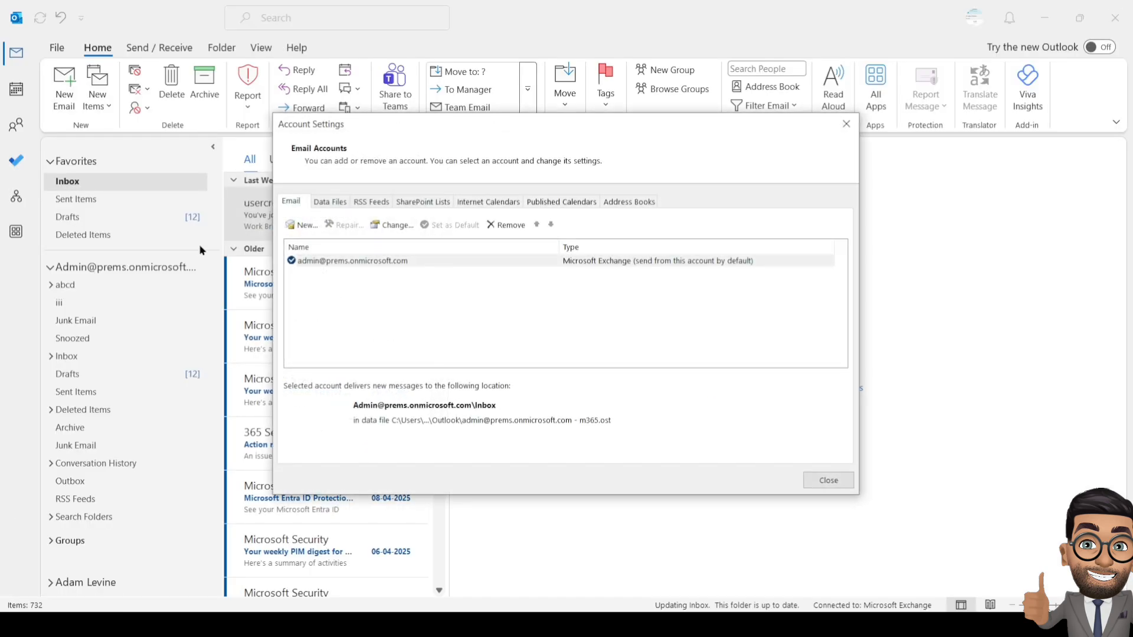
pyautogui.click(304, 226)
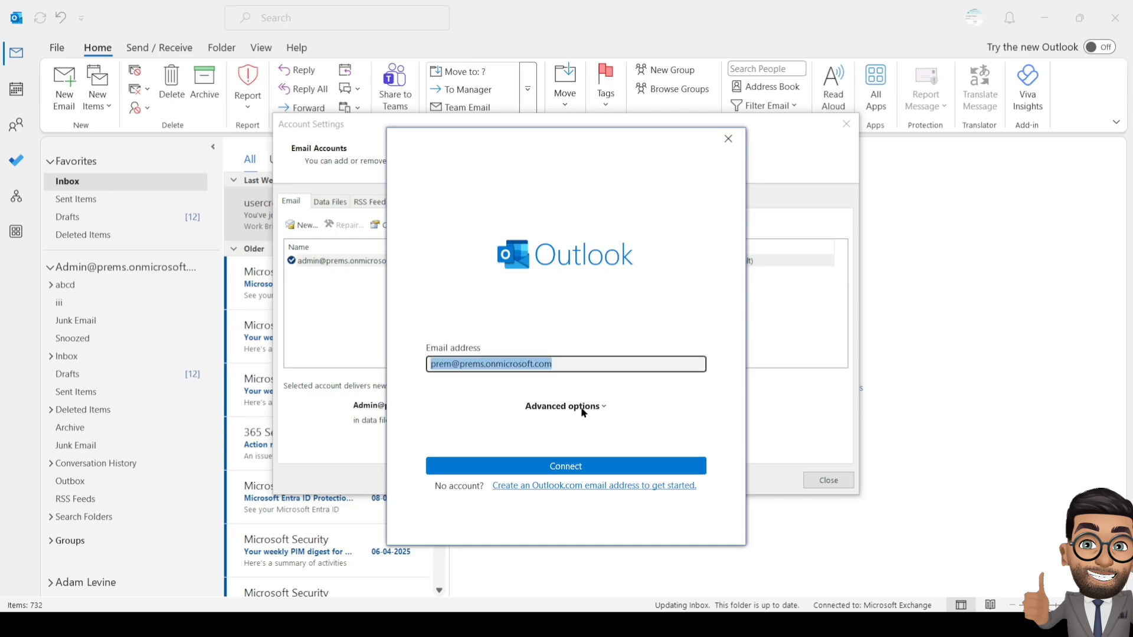
# - Choose manual setup under Advanced options, then close the add-account window without adding anything
pyautogui.click(583, 407)
pyautogui.click(507, 429)
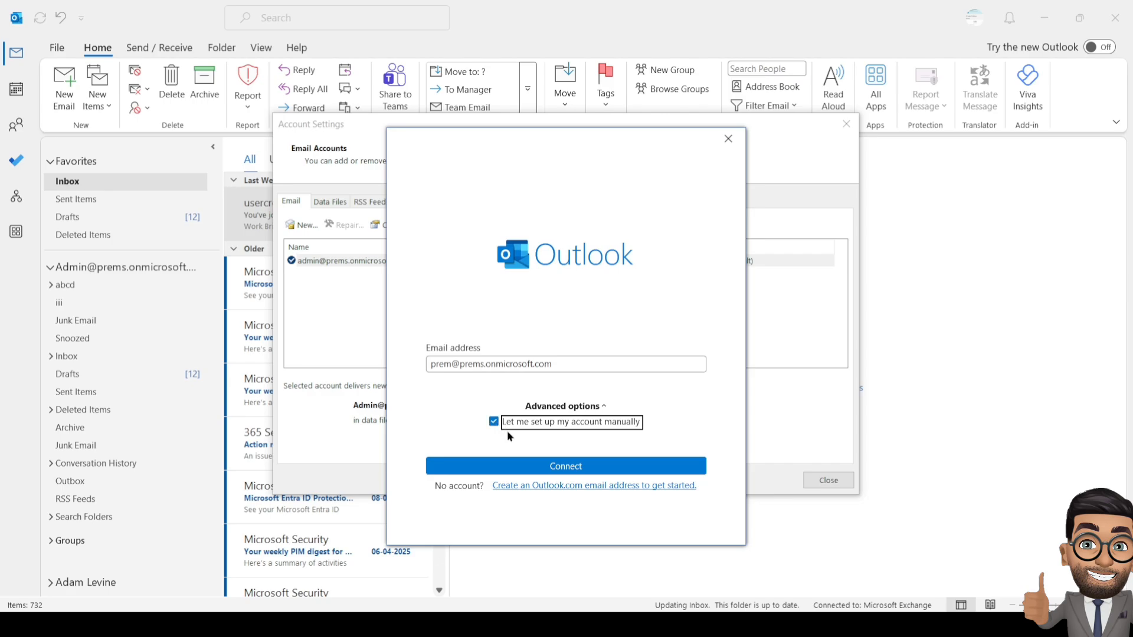
pyautogui.click(522, 464)
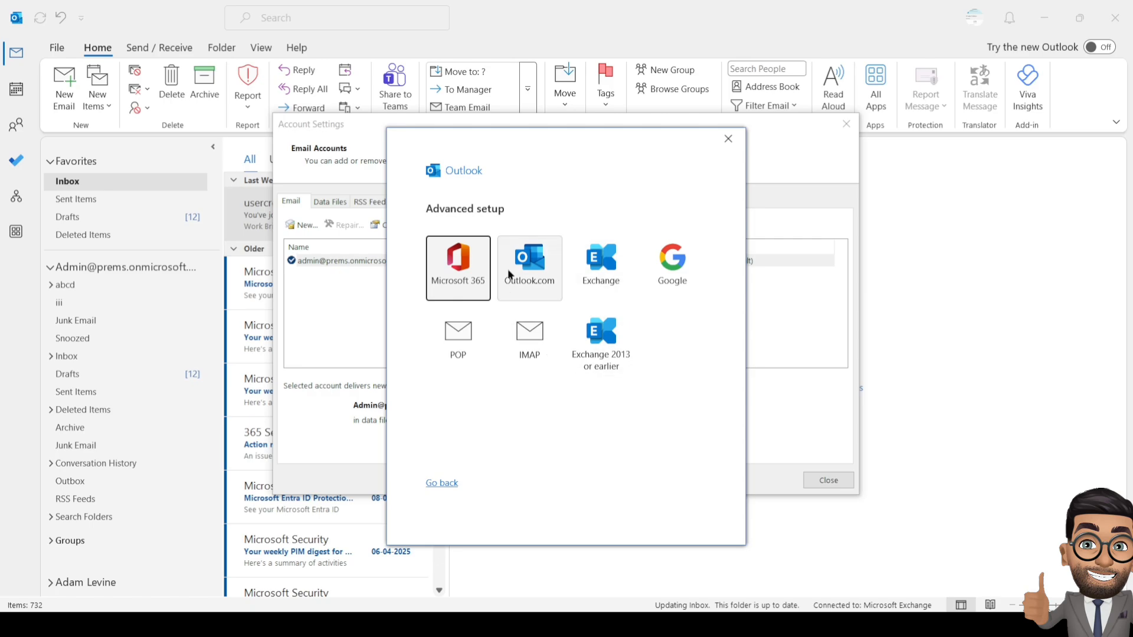
pyautogui.click(728, 139)
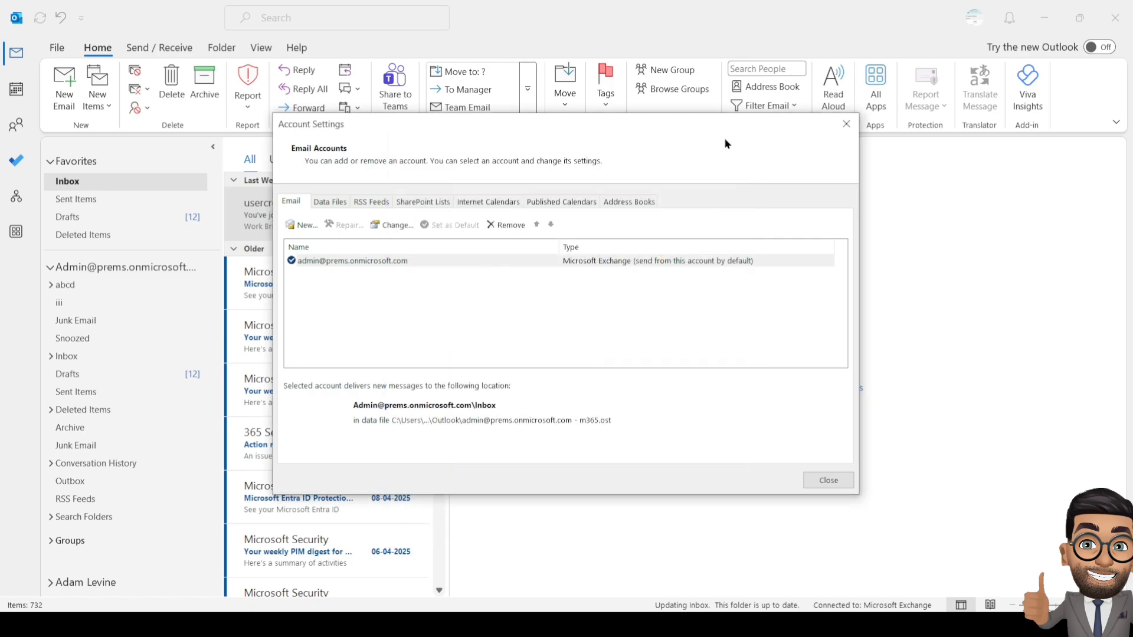
# - Turn on Cached Exchange Mode for the Exchange account with download period All, then close settings
pyautogui.doubleClick(355, 261)
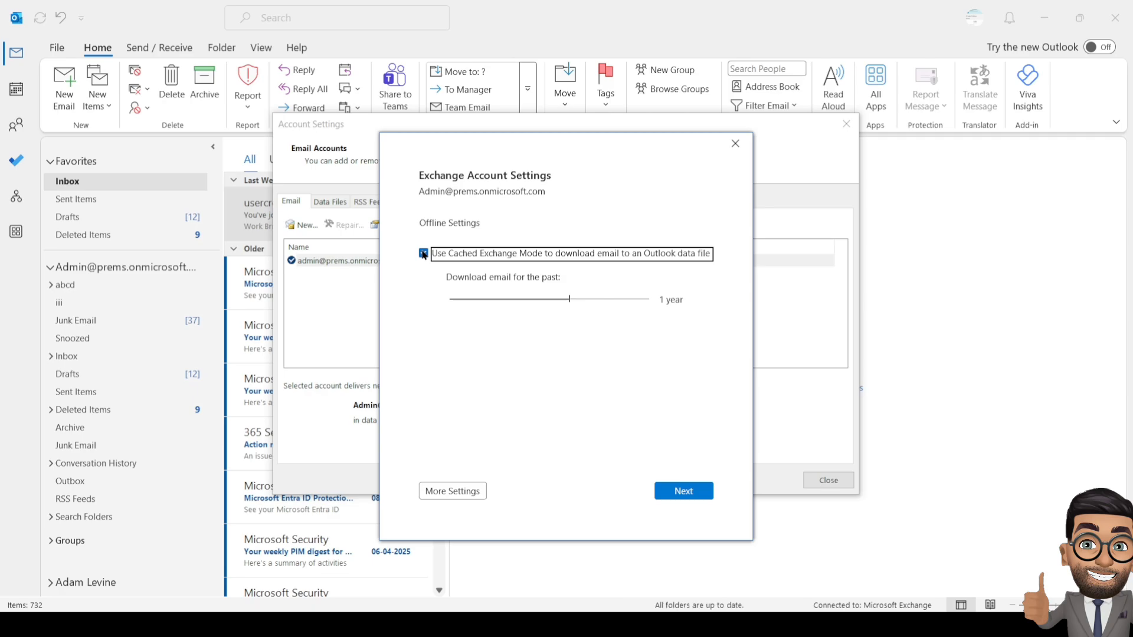
pyautogui.click(423, 254)
pyautogui.click(424, 254)
pyautogui.moveTo(568, 300); pyautogui.dragTo(671, 295)
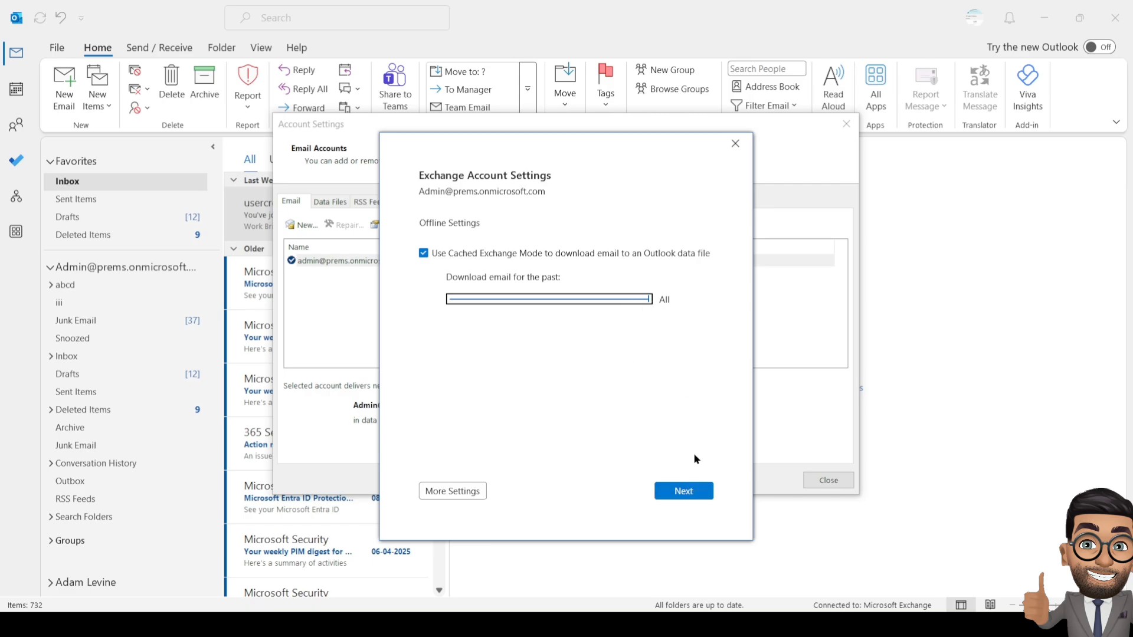
pyautogui.click(696, 489)
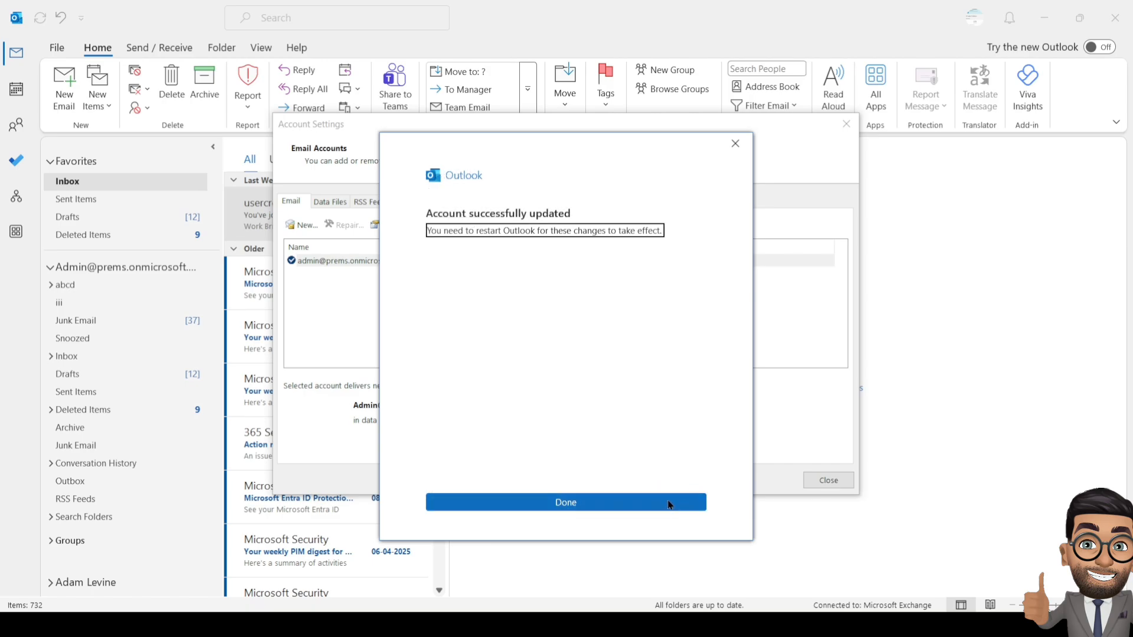
pyautogui.click(670, 501)
pyautogui.click(828, 480)
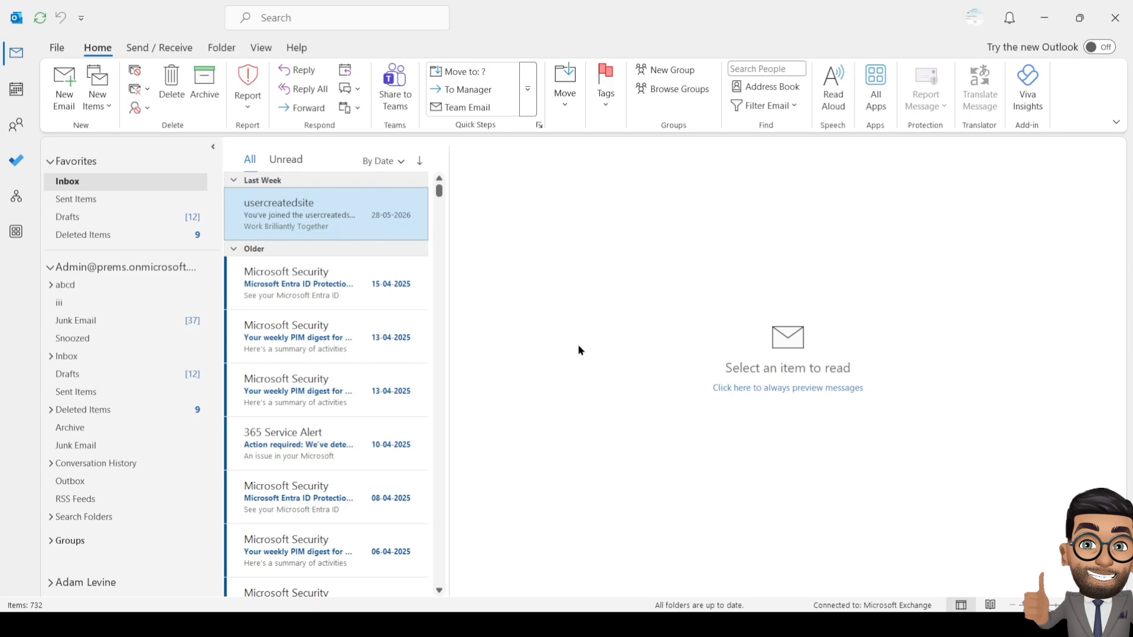
# - Open the 13-04-2025 PIM digest, then browse the Online Archive's Deleted Items folder (534 items)
pyautogui.click(330, 390)
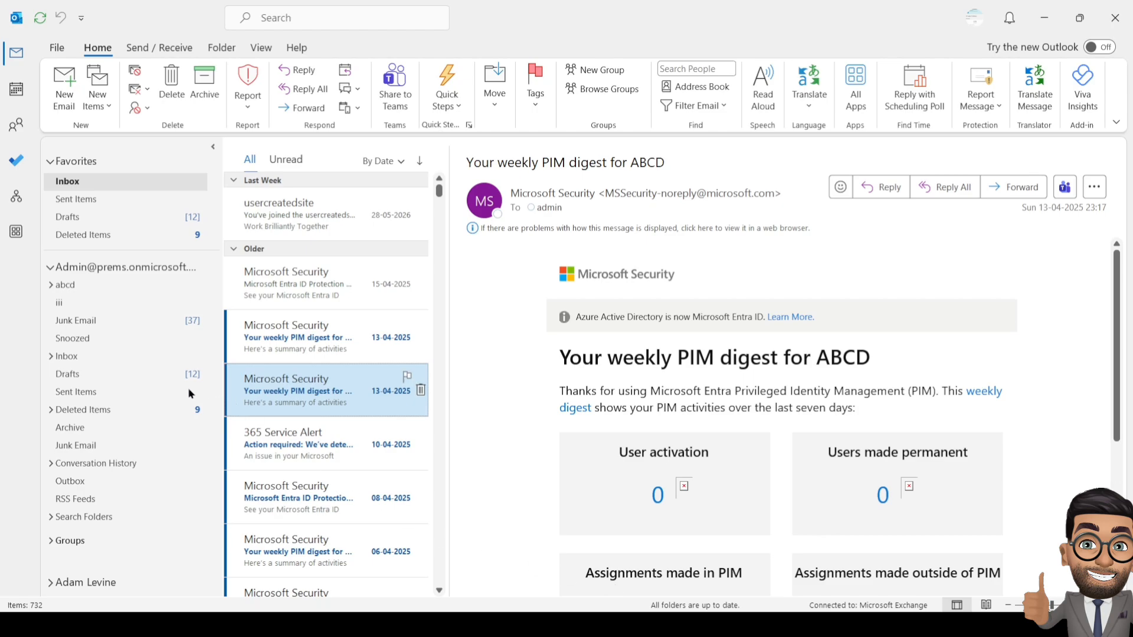
pyautogui.scroll(-4, 122, 377)
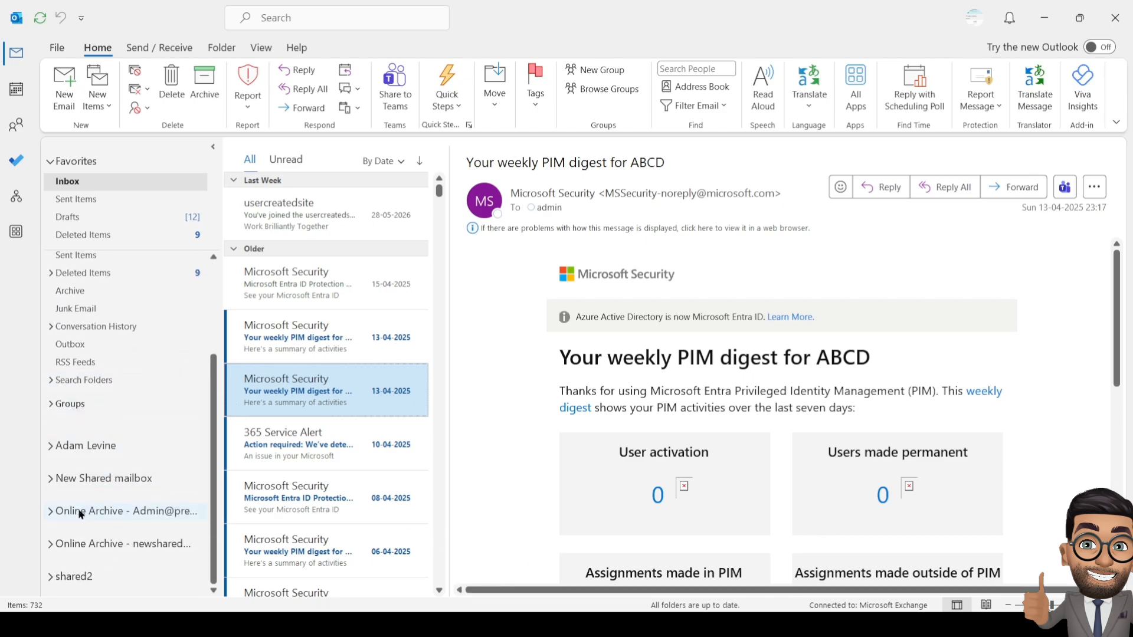
pyautogui.click(51, 510)
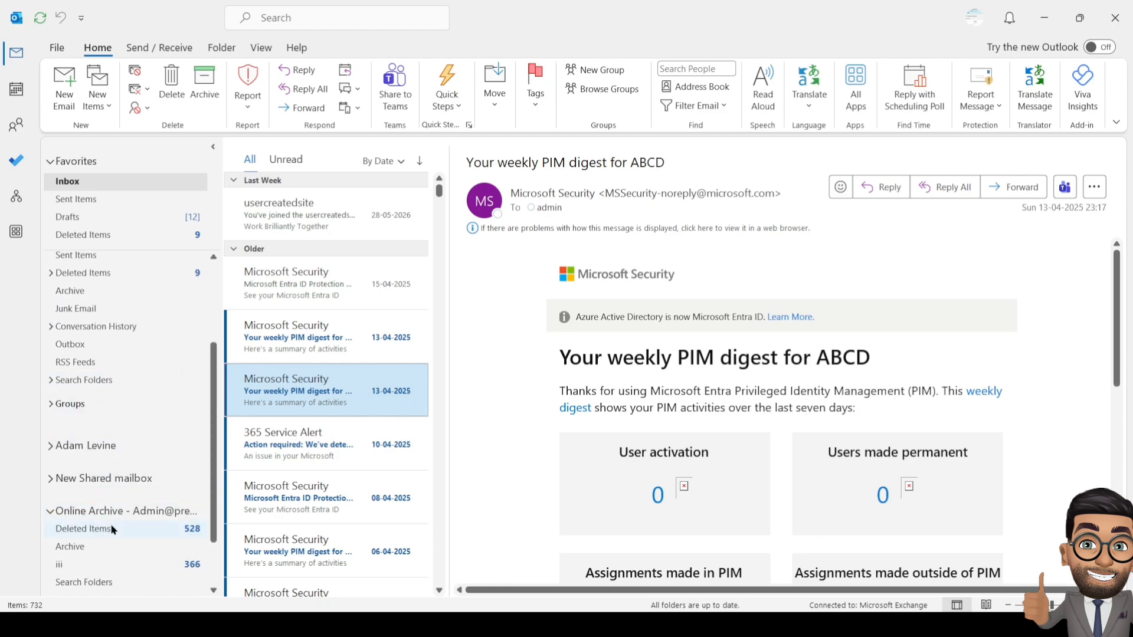
pyautogui.click(111, 528)
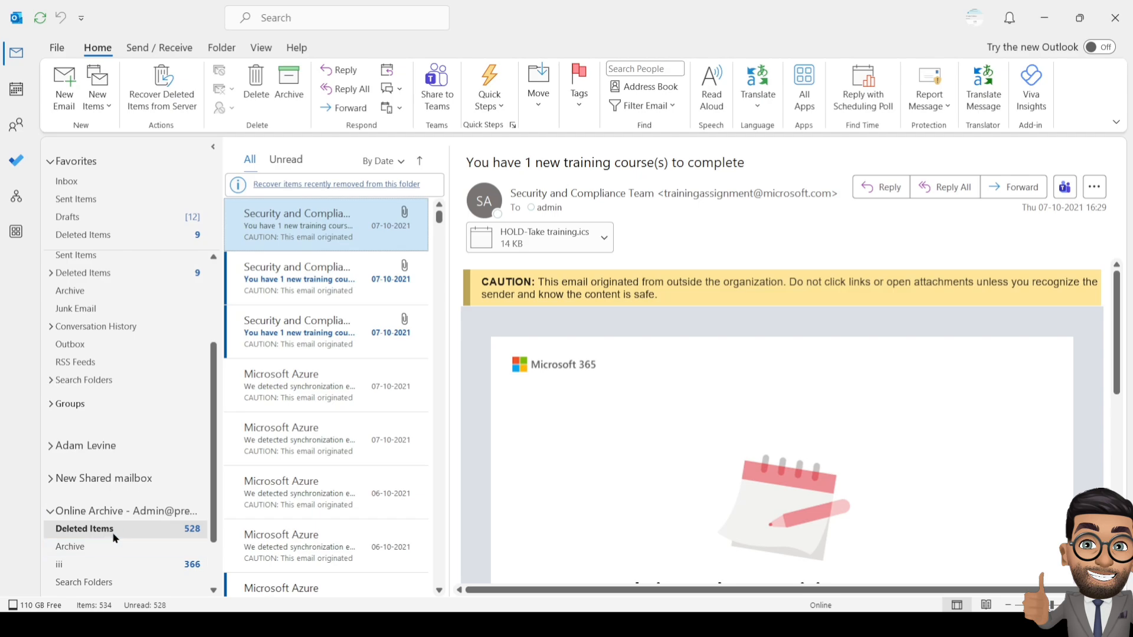
pyautogui.scroll(-2, 112, 531)
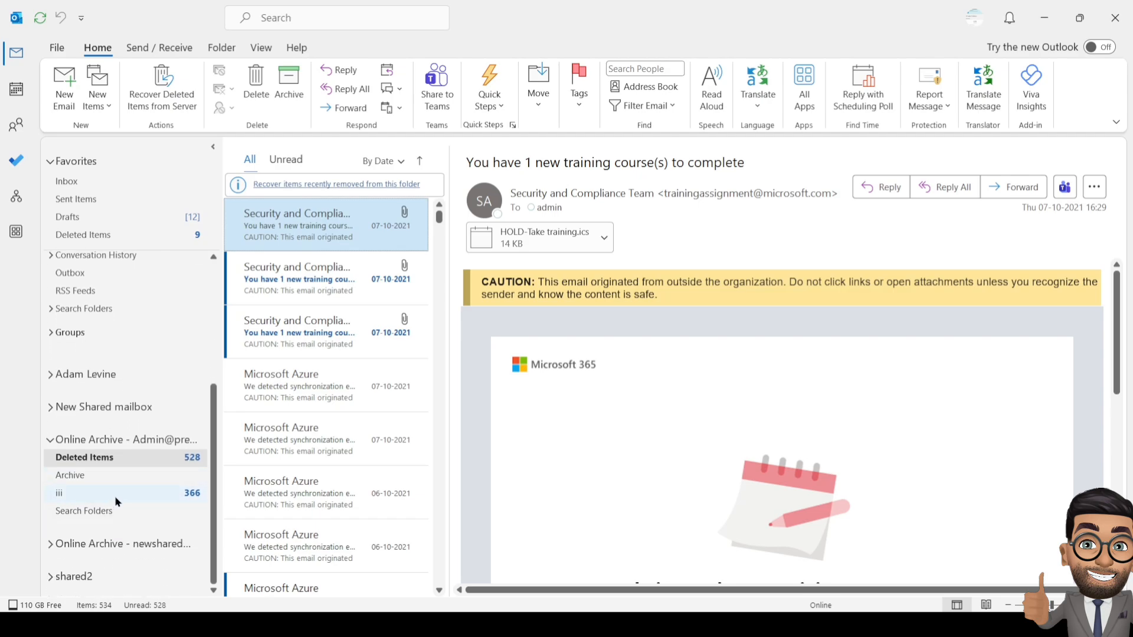